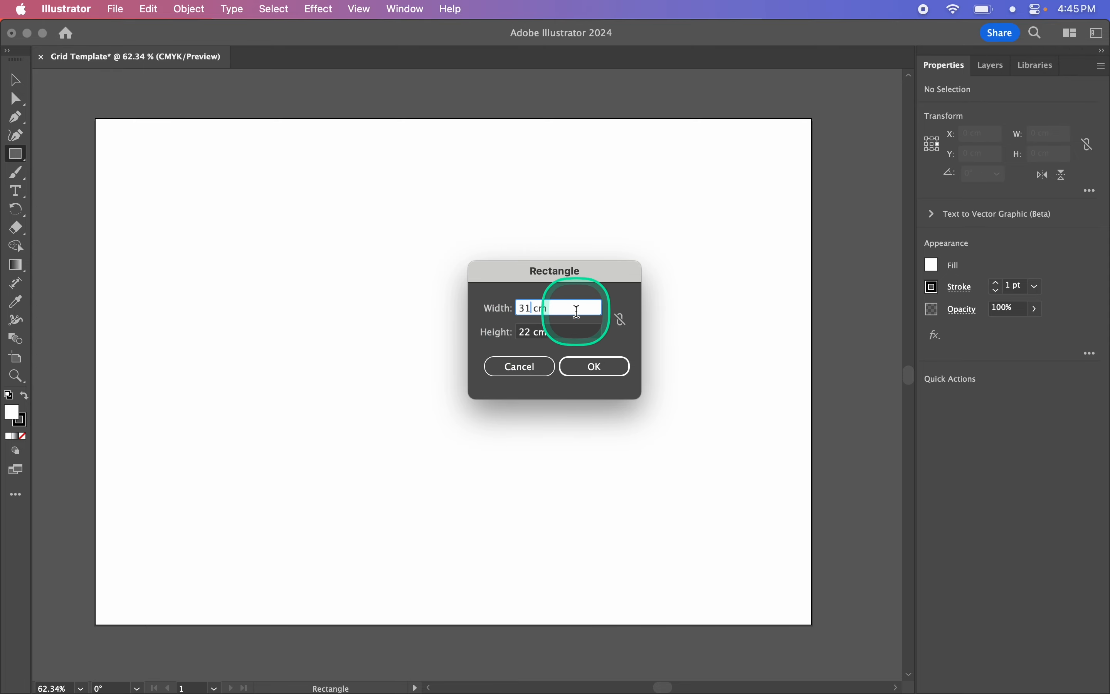
# - Create a 31 × 22 cm rectangle and centre it over the artboard so it extends past every edge
pyautogui.click(596, 367)
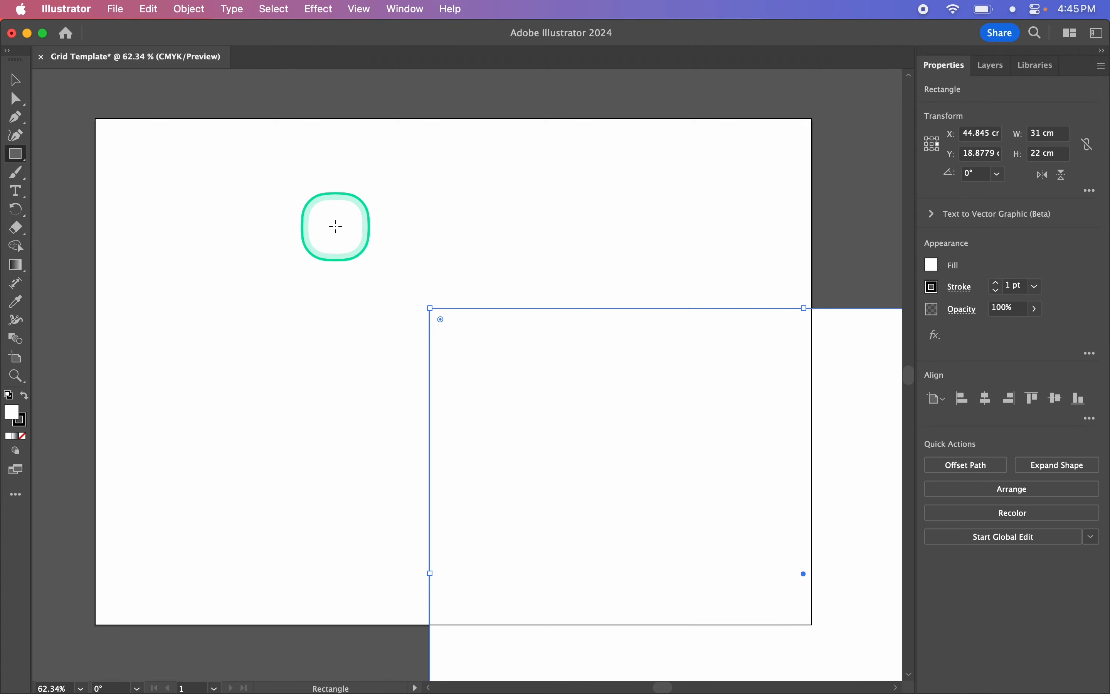
pyautogui.click(15, 81)
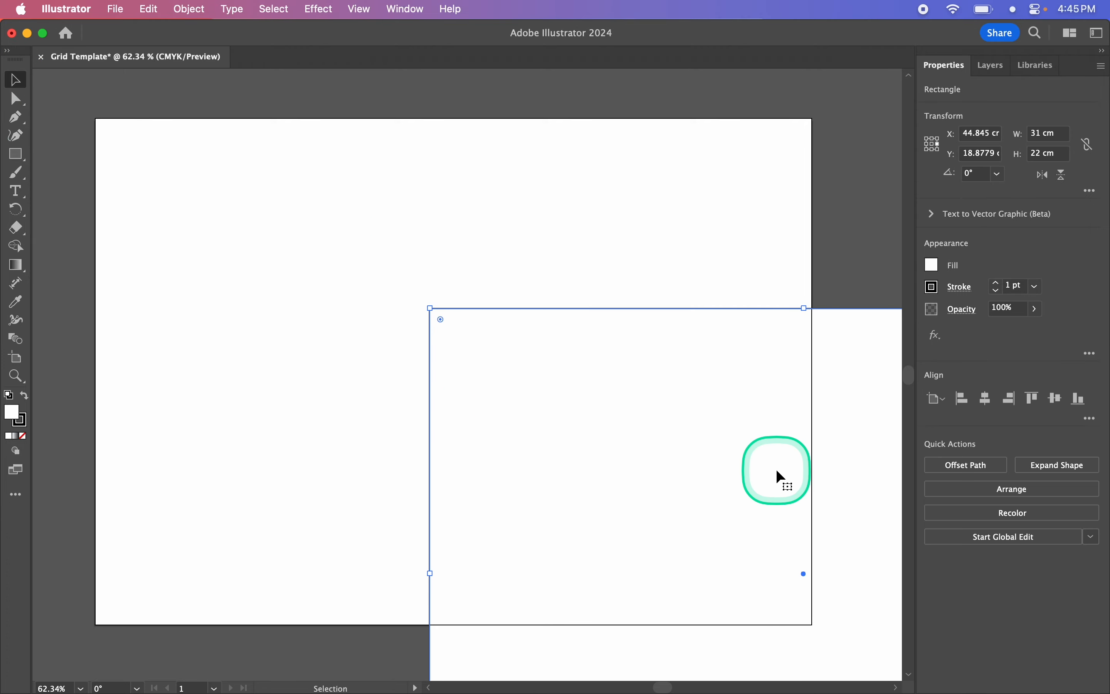
pyautogui.moveTo(776, 470); pyautogui.dragTo(429, 270)
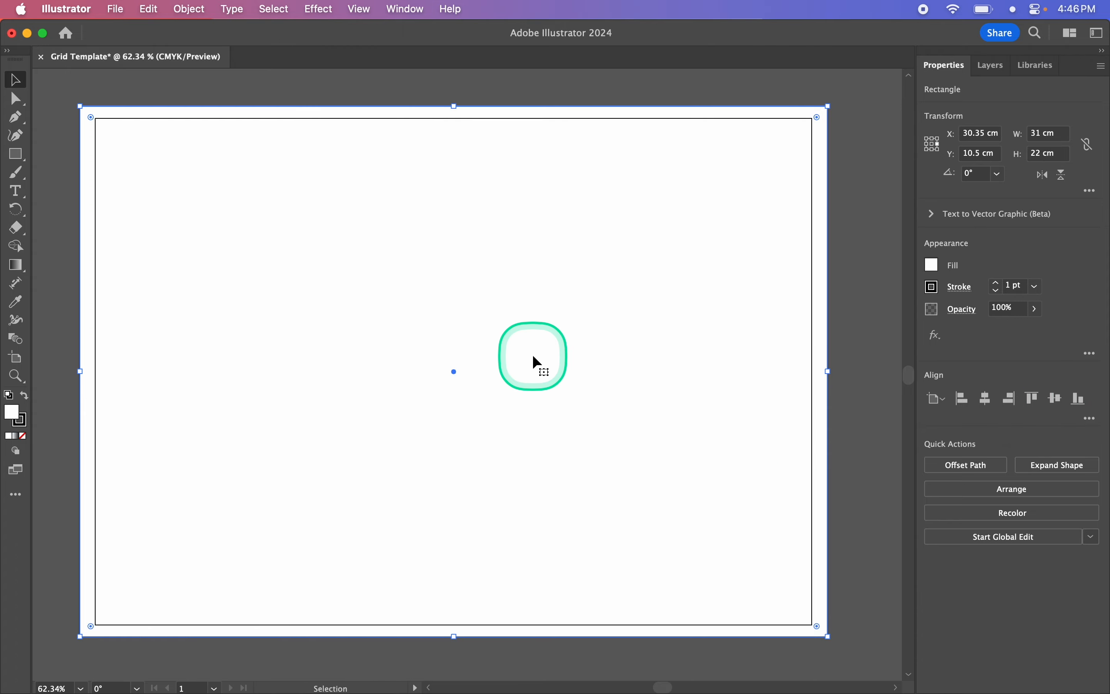
# - Split the rectangle into a grid of 44 rows and 62 columns, previewing the division before applying it
pyautogui.click(188, 9)
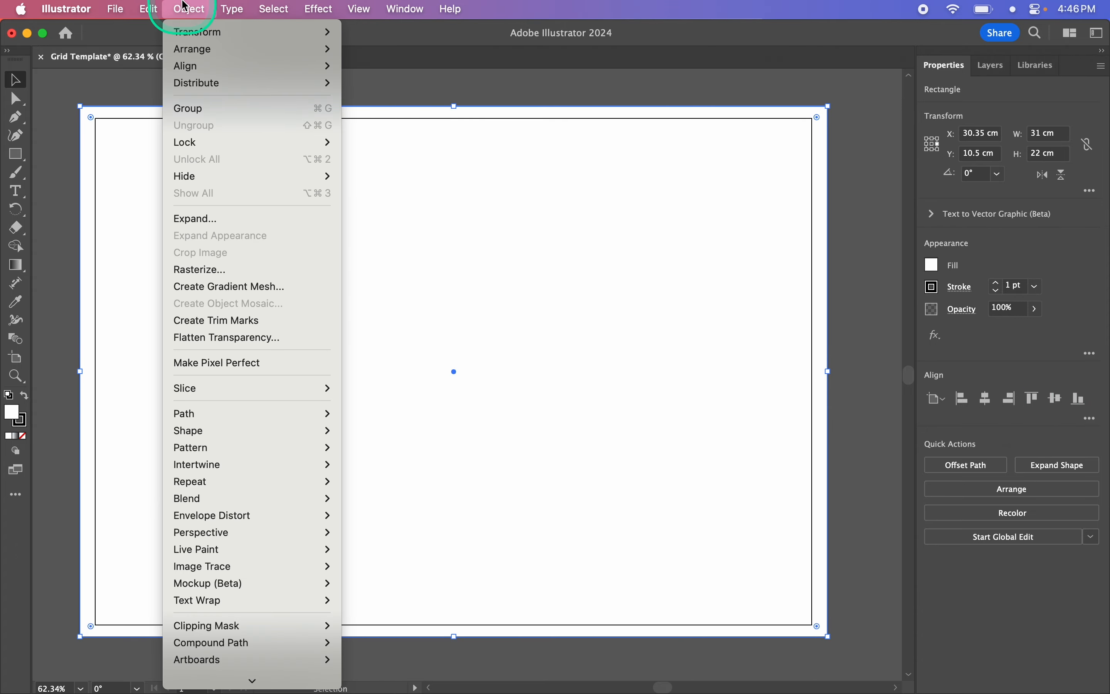
pyautogui.moveTo(246, 415)
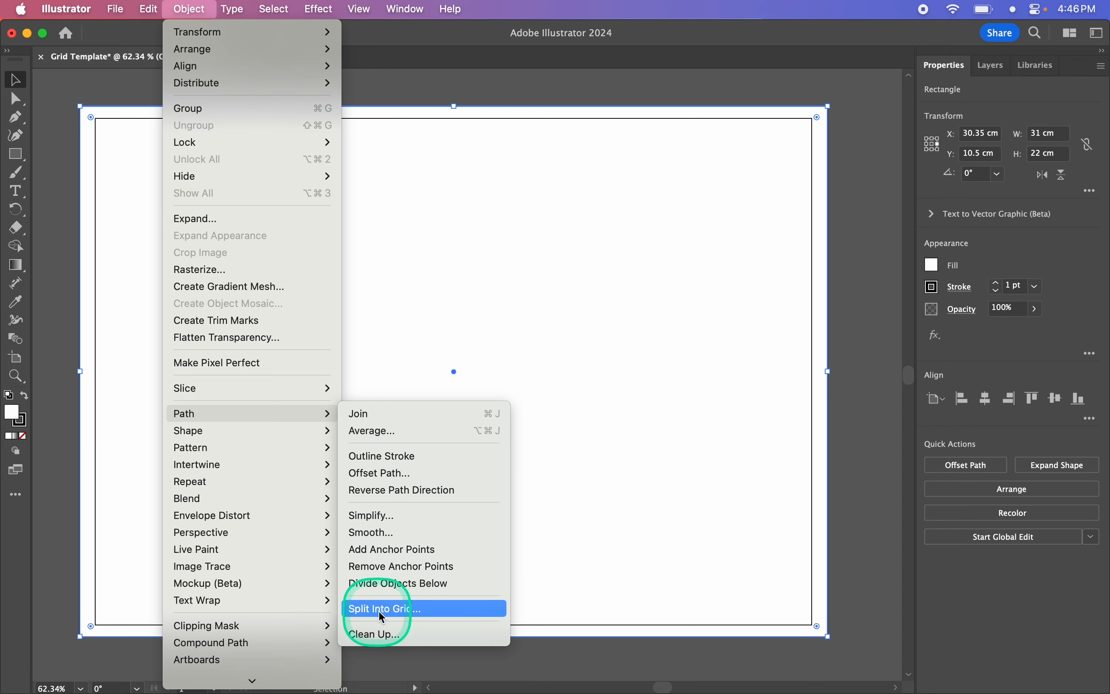
pyautogui.click(399, 609)
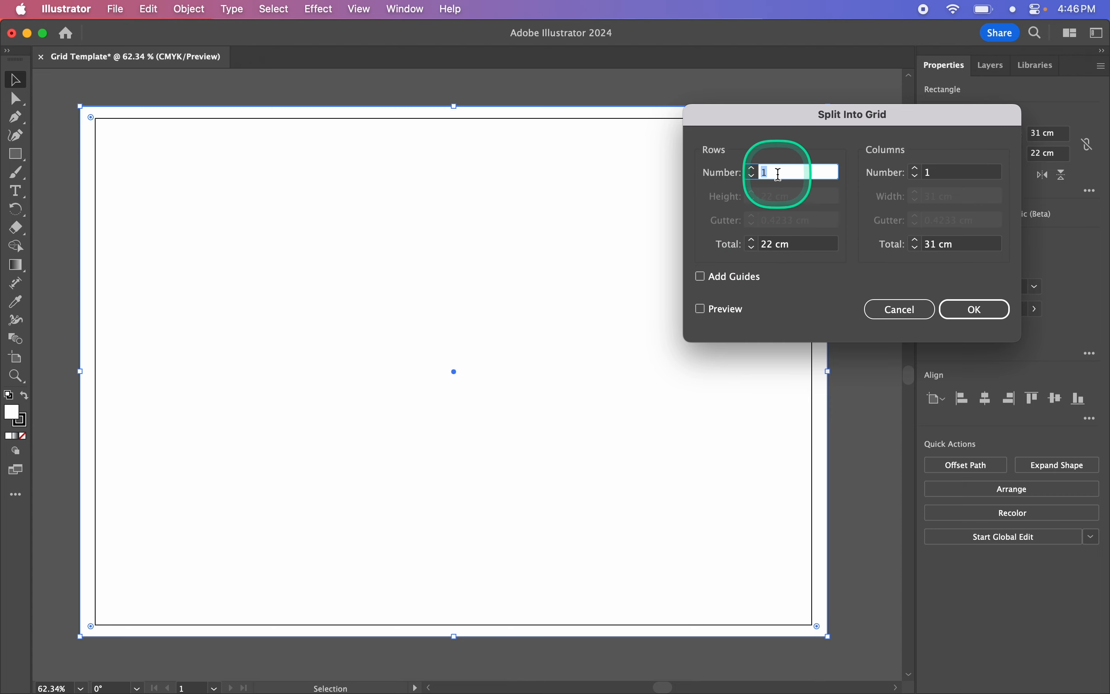
pyautogui.write('44')
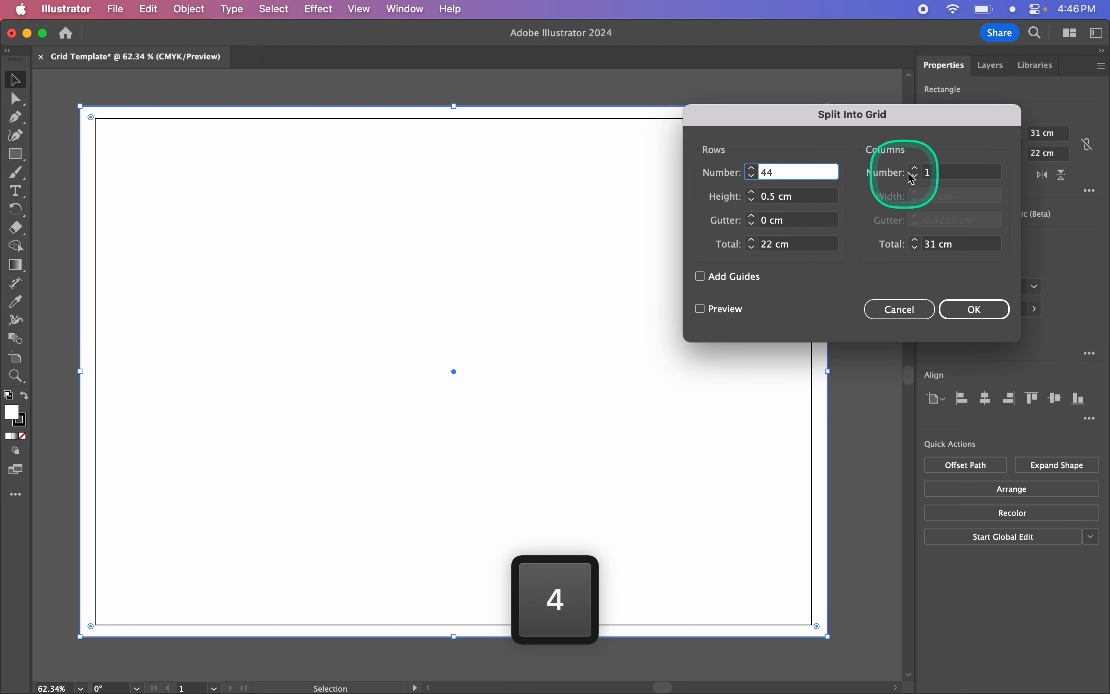
pyautogui.click(938, 175)
pyautogui.write('62')
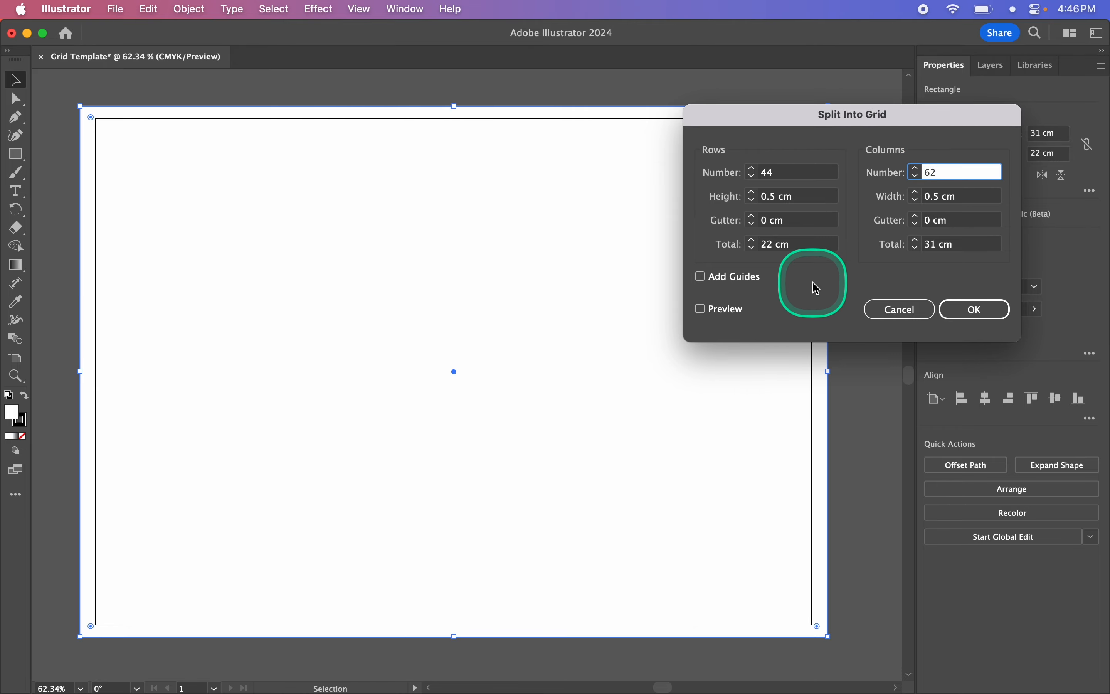
pyautogui.click(715, 310)
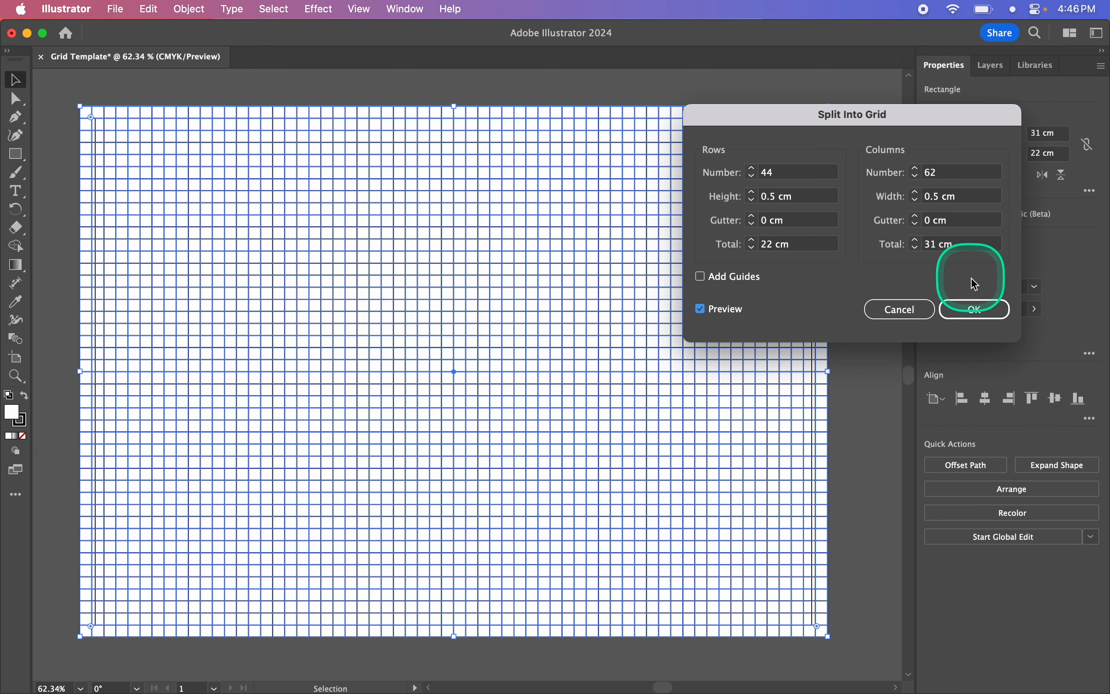
pyautogui.click(979, 310)
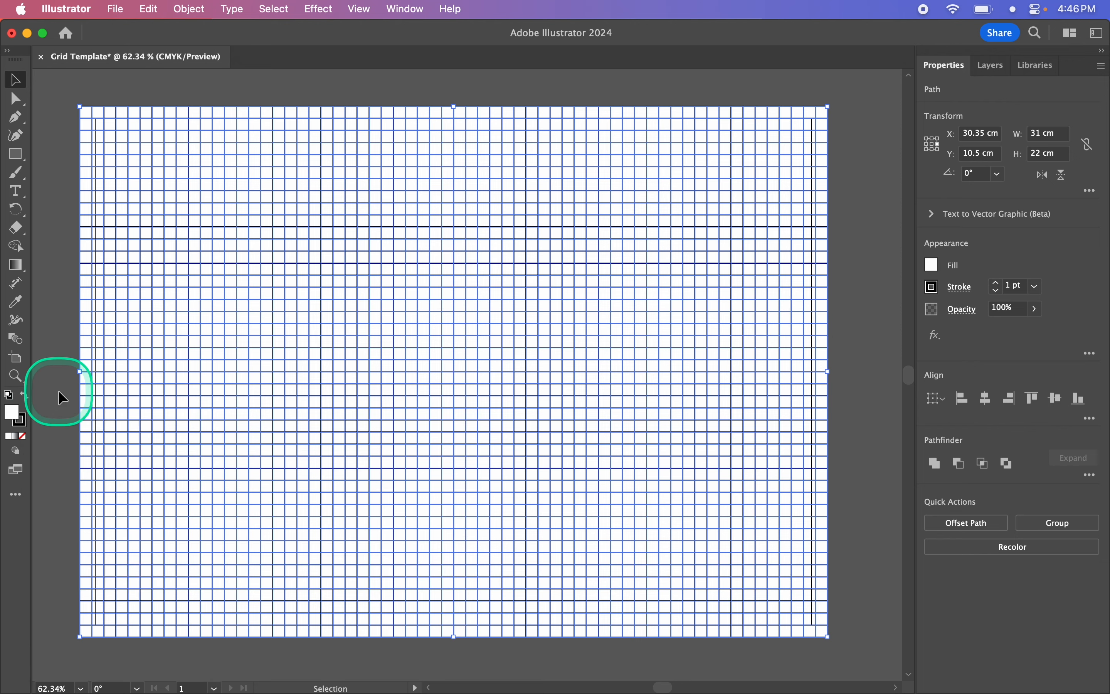
# - Remove the fill from all grid cells and set their stroke weight to 0.25 pt
pyautogui.press('/')
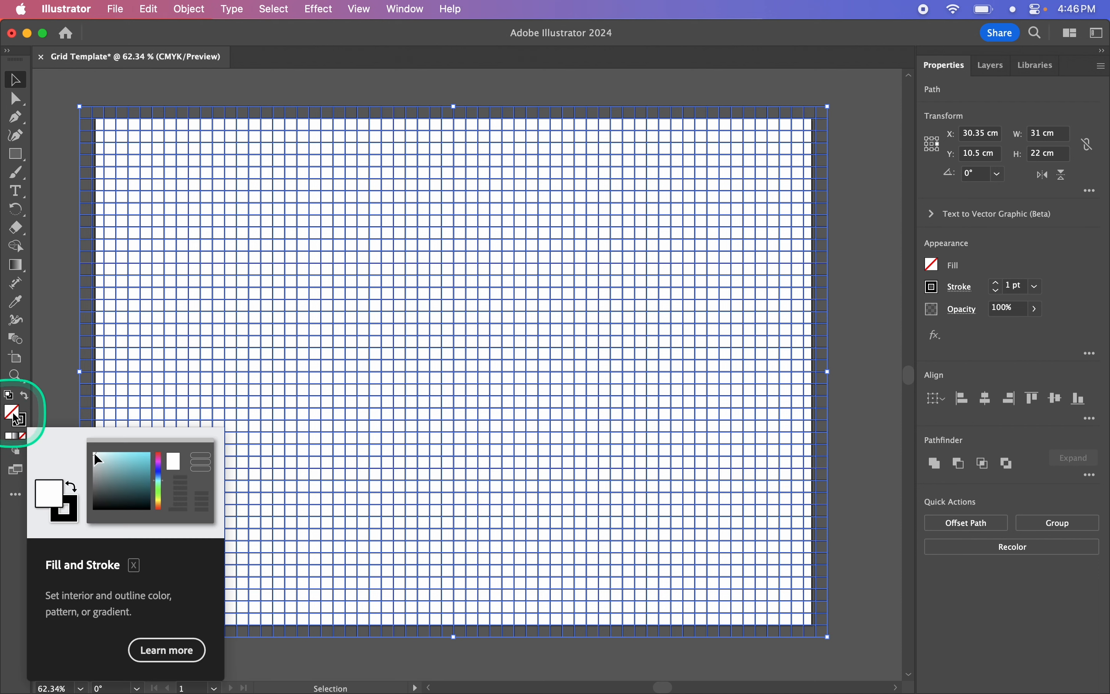
pyautogui.click(65, 378)
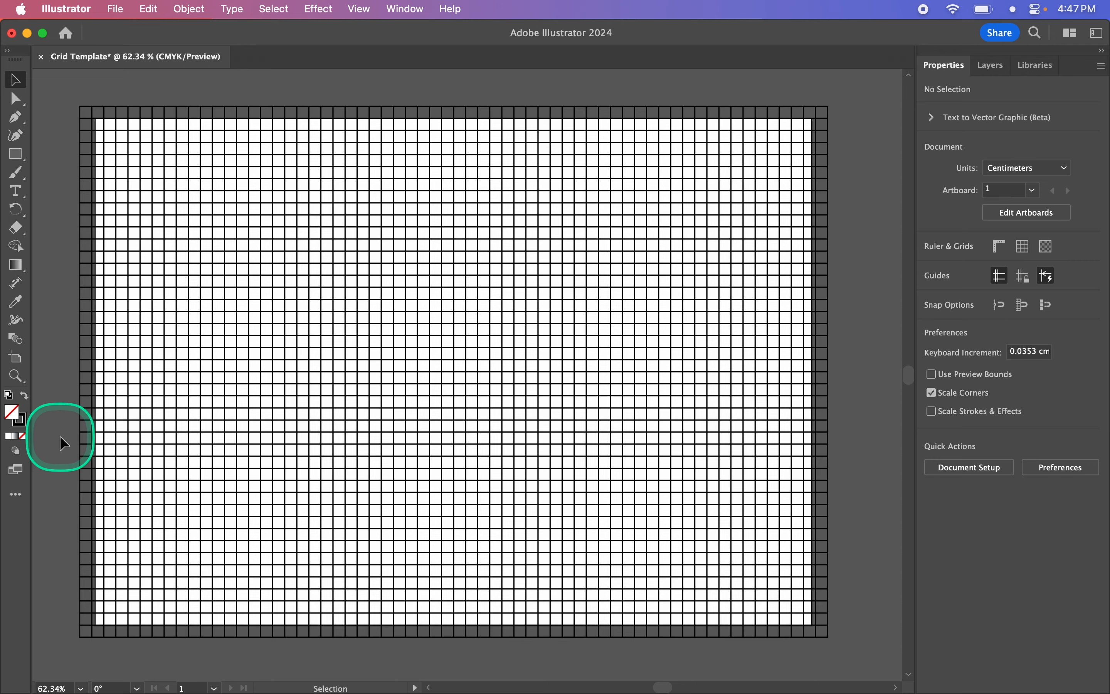
pyautogui.moveTo(58, 79); pyautogui.dragTo(855, 653)
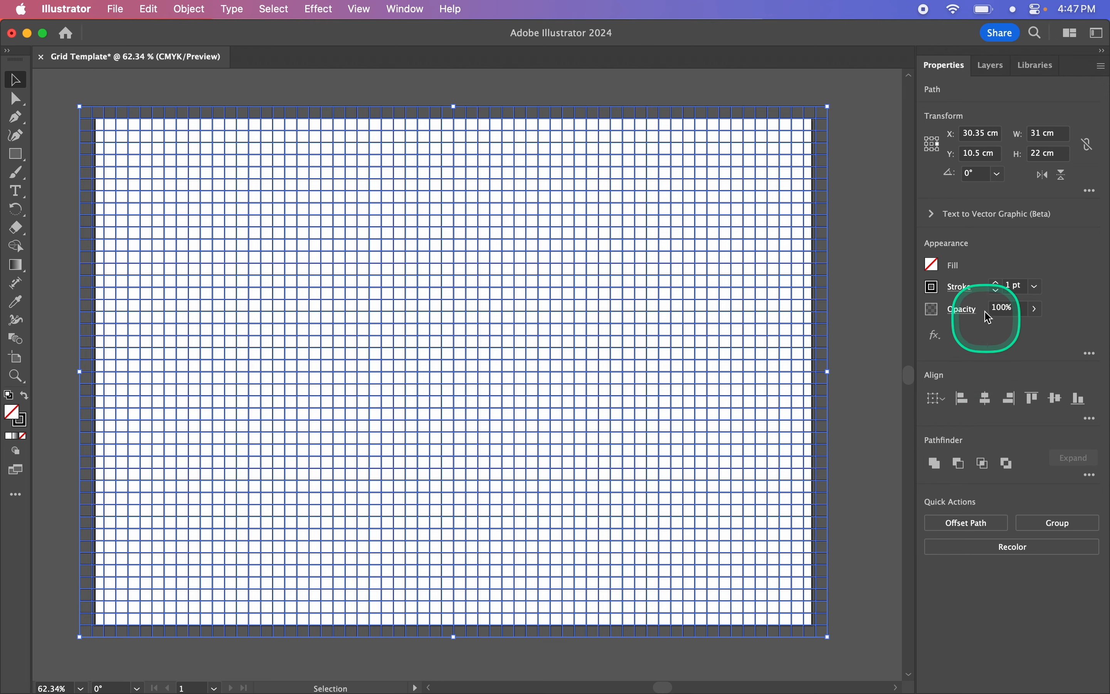
pyautogui.click(997, 291)
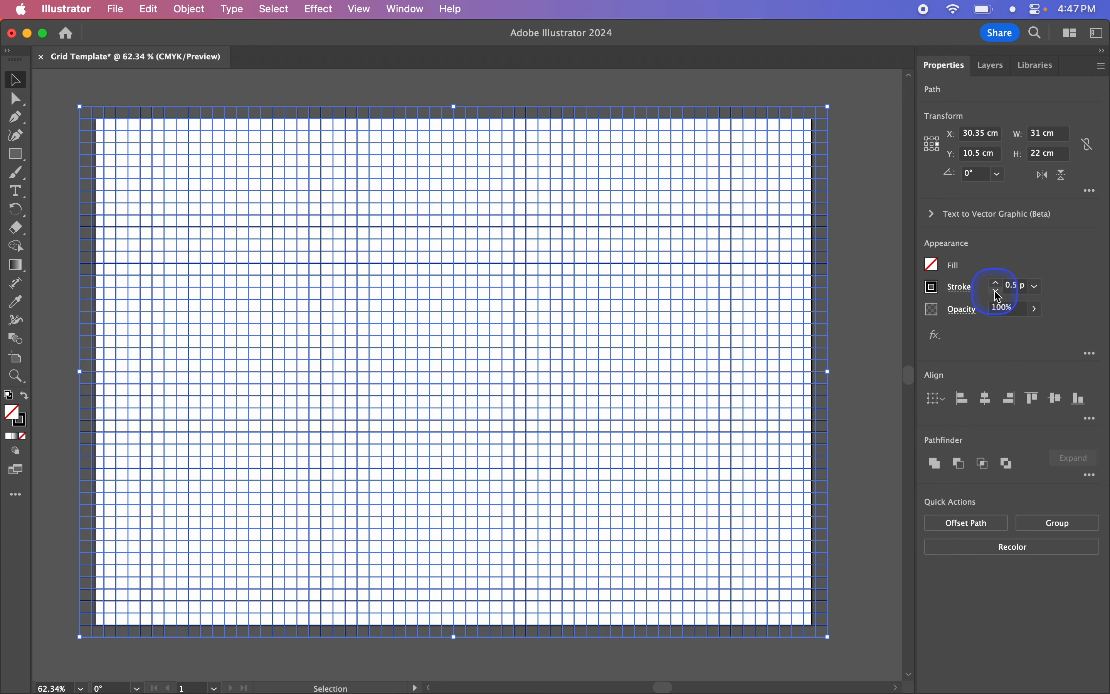
pyautogui.click(997, 291)
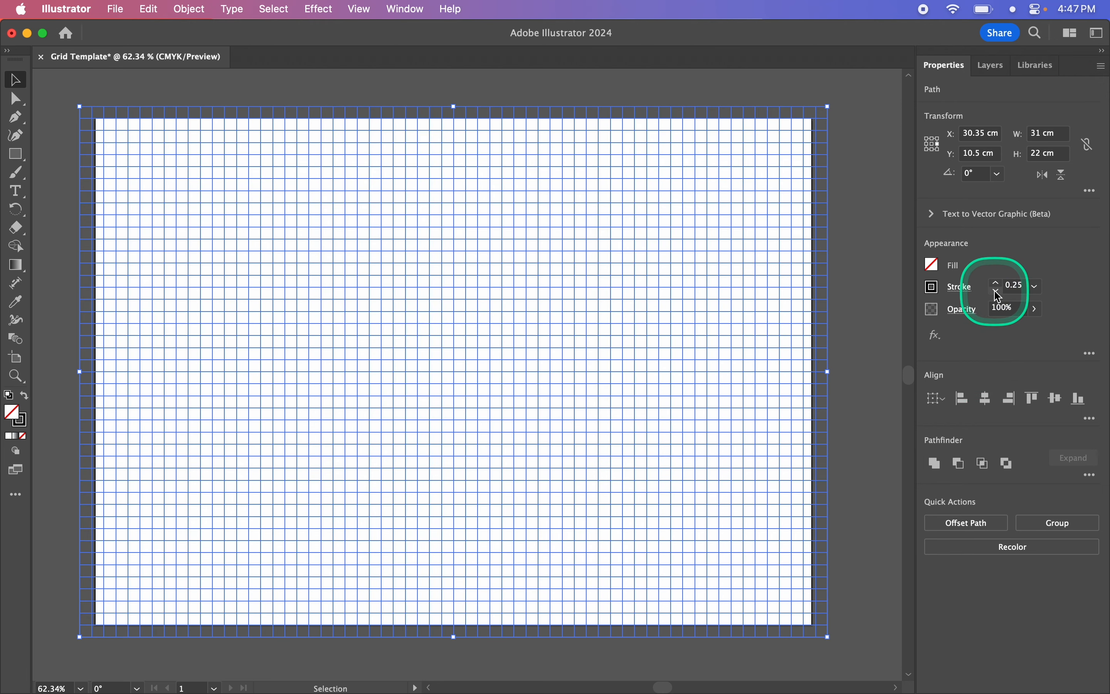
pyautogui.click(842, 301)
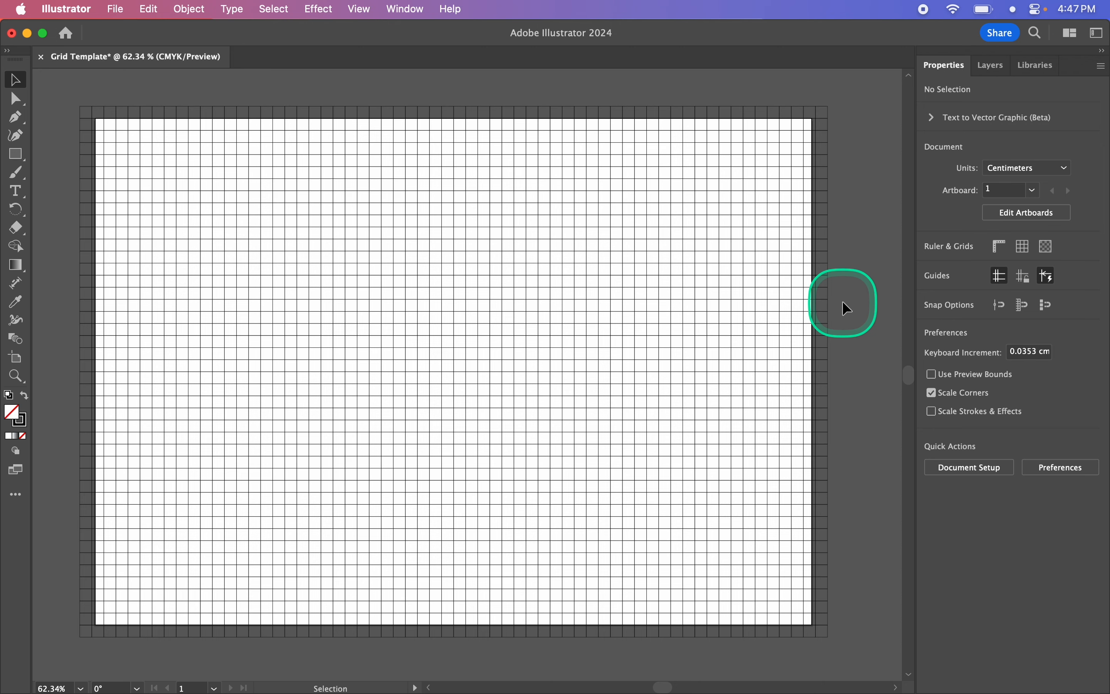
# - Preview the grid cropped to the artboard in Trim View, and return to the normal view
pyautogui.click(358, 7)
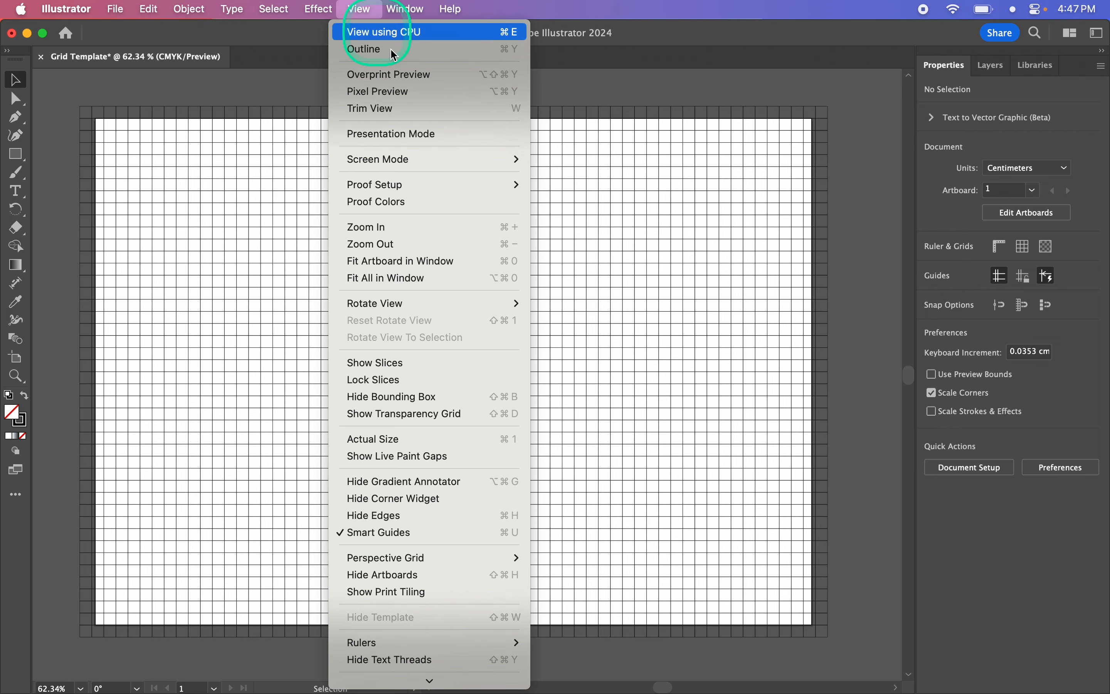
pyautogui.click(421, 109)
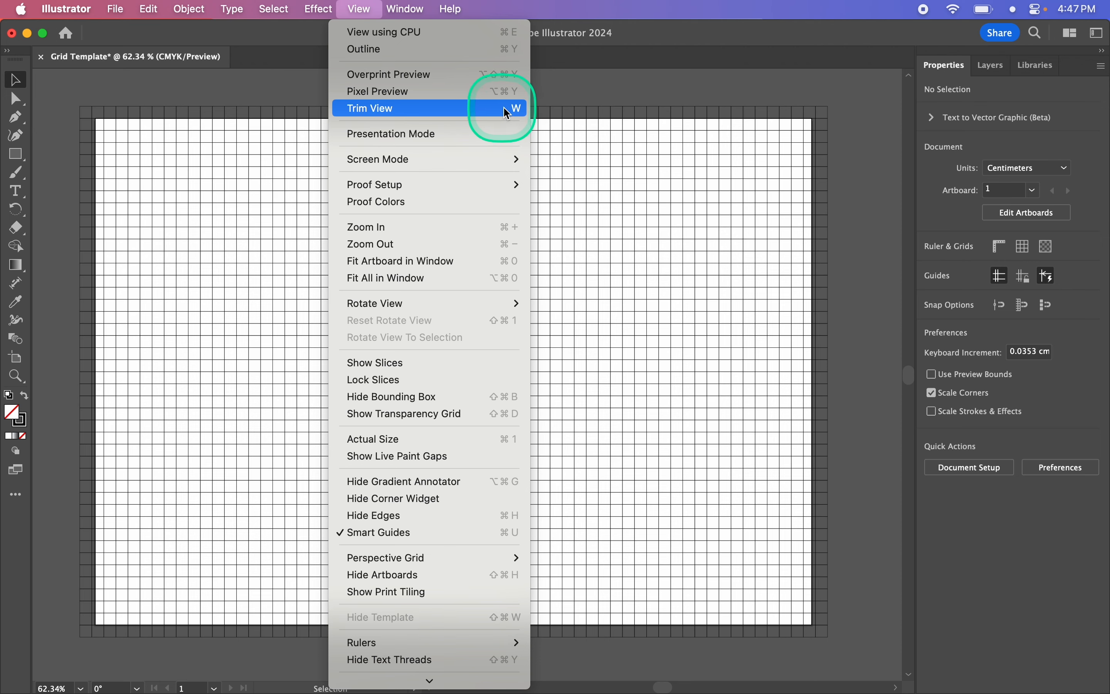
pyautogui.click(392, 110)
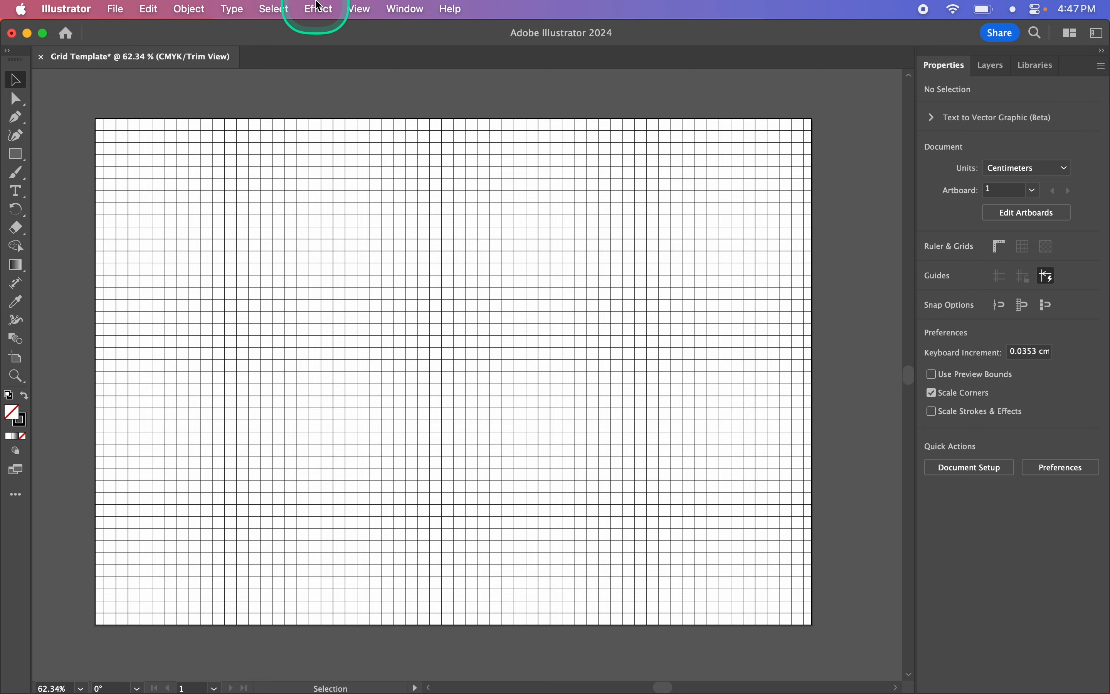
pyautogui.click(357, 8)
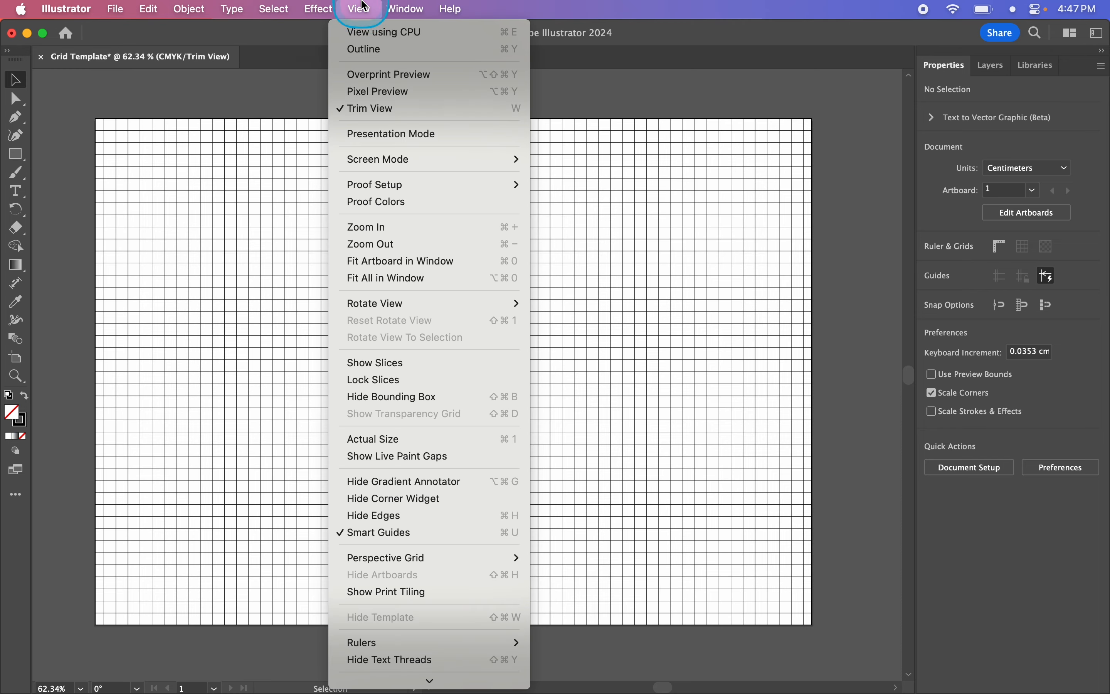
pyautogui.click(389, 108)
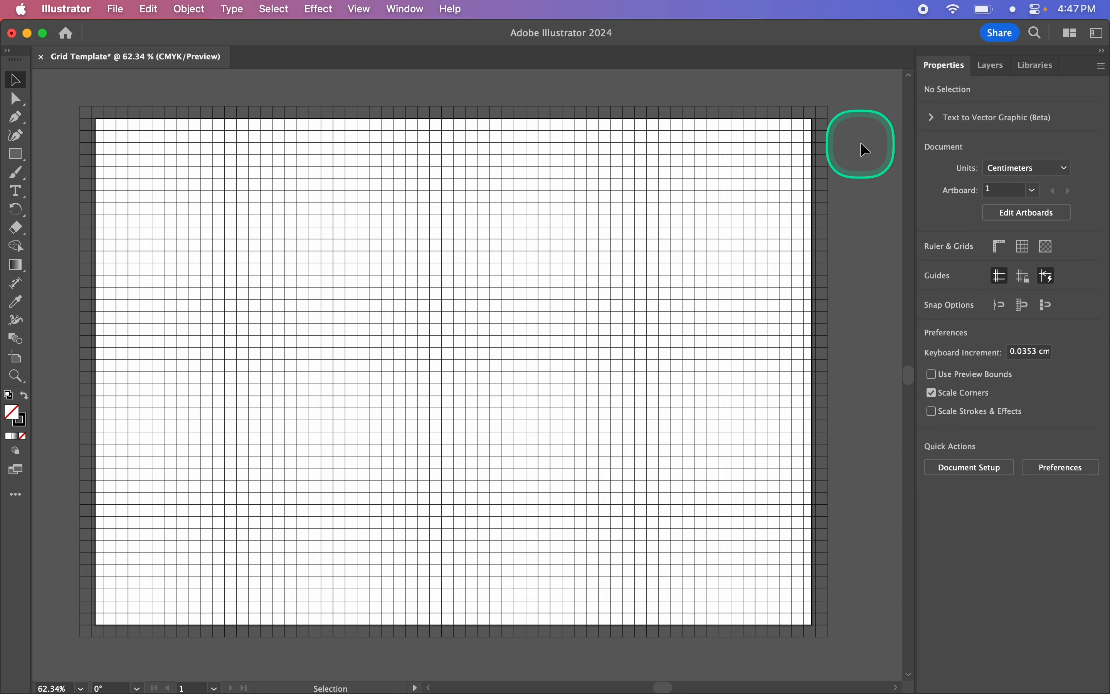
# - Save the document as an Adobe PDF named Grid Template using the High Quality Print preset
pyautogui.click(117, 9)
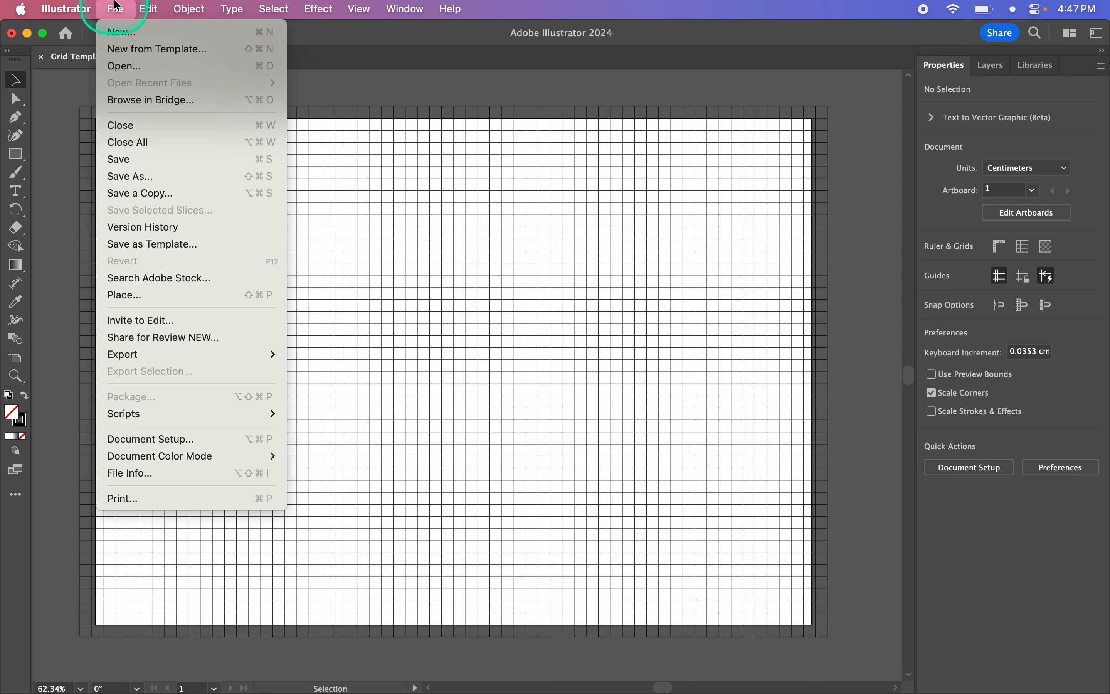
pyautogui.click(134, 176)
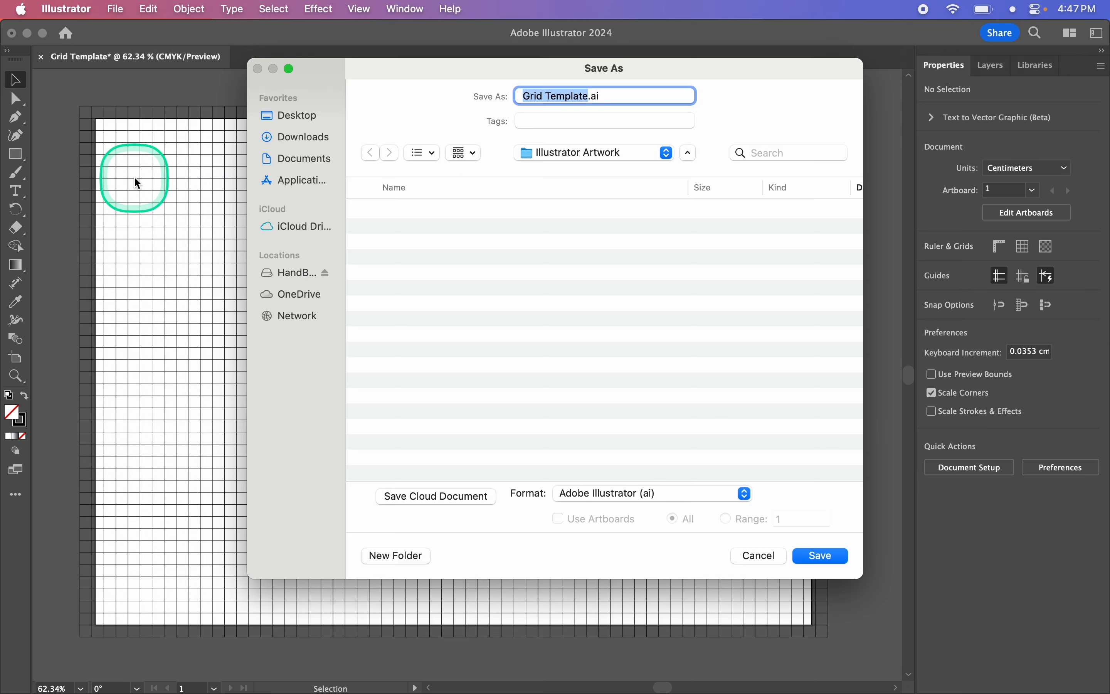
pyautogui.click(658, 495)
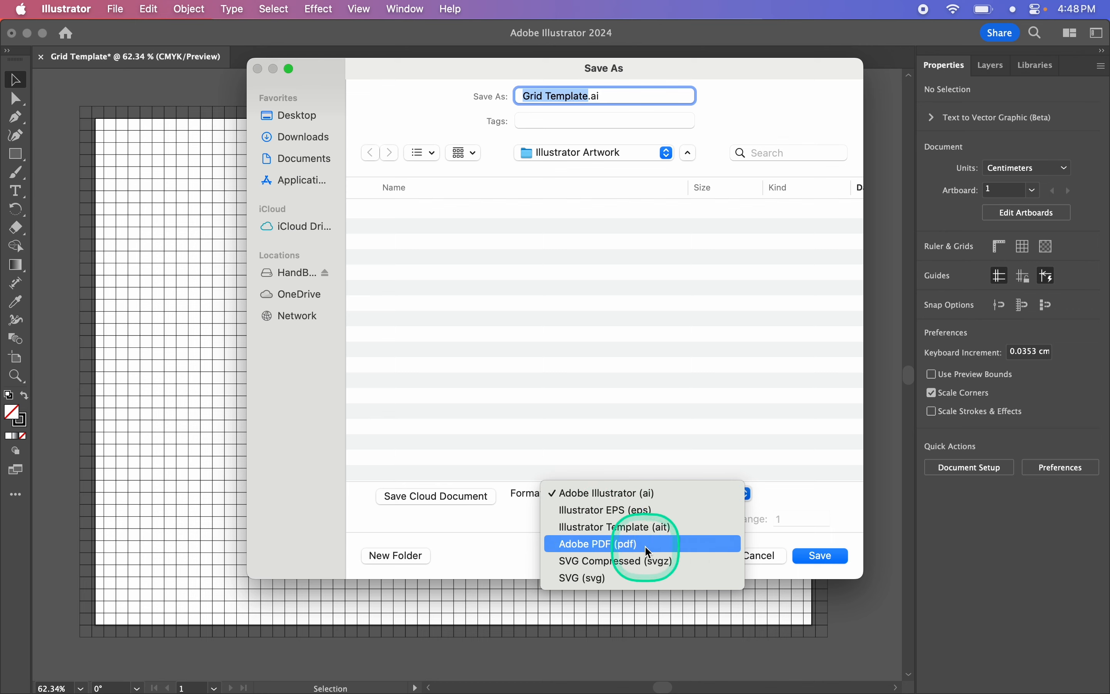
pyautogui.click(584, 544)
pyautogui.click(833, 556)
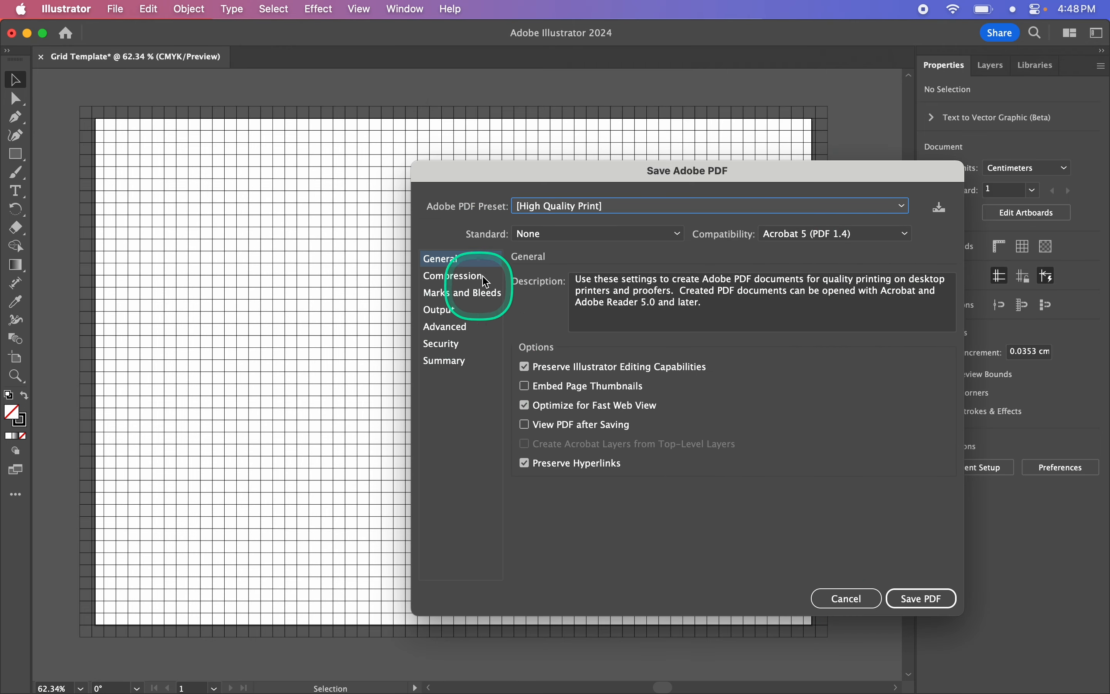
pyautogui.click(926, 607)
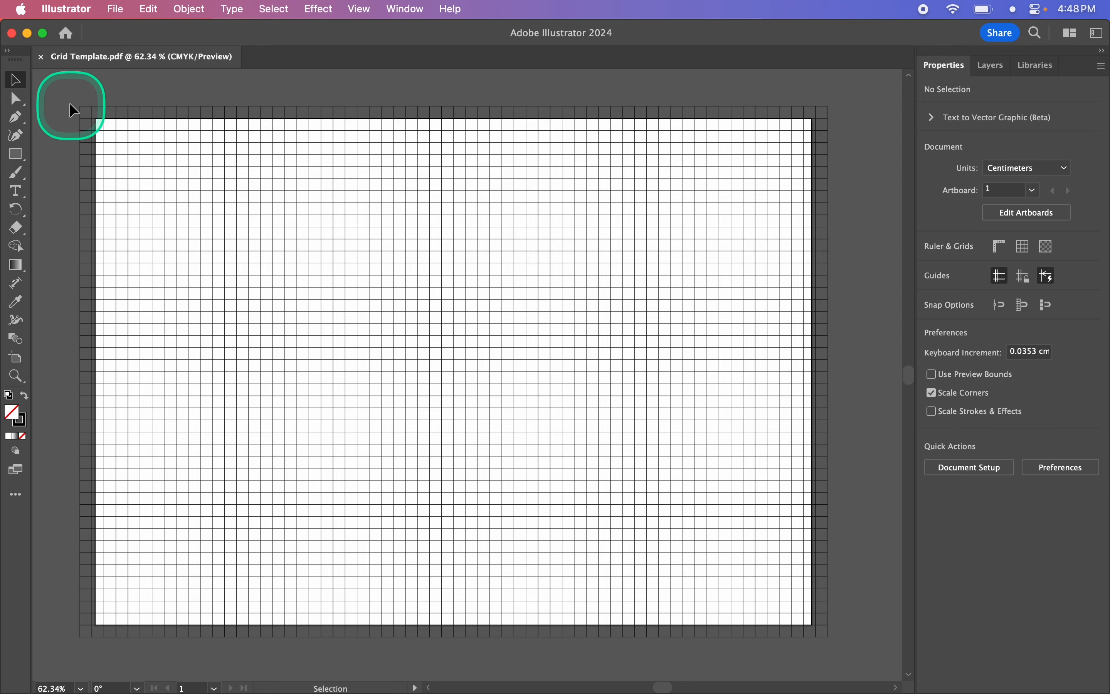
# - Select the whole grid and turn on a dashed line for its stroke with 12 pt dashes
pyautogui.moveTo(66, 97); pyautogui.dragTo(864, 652)
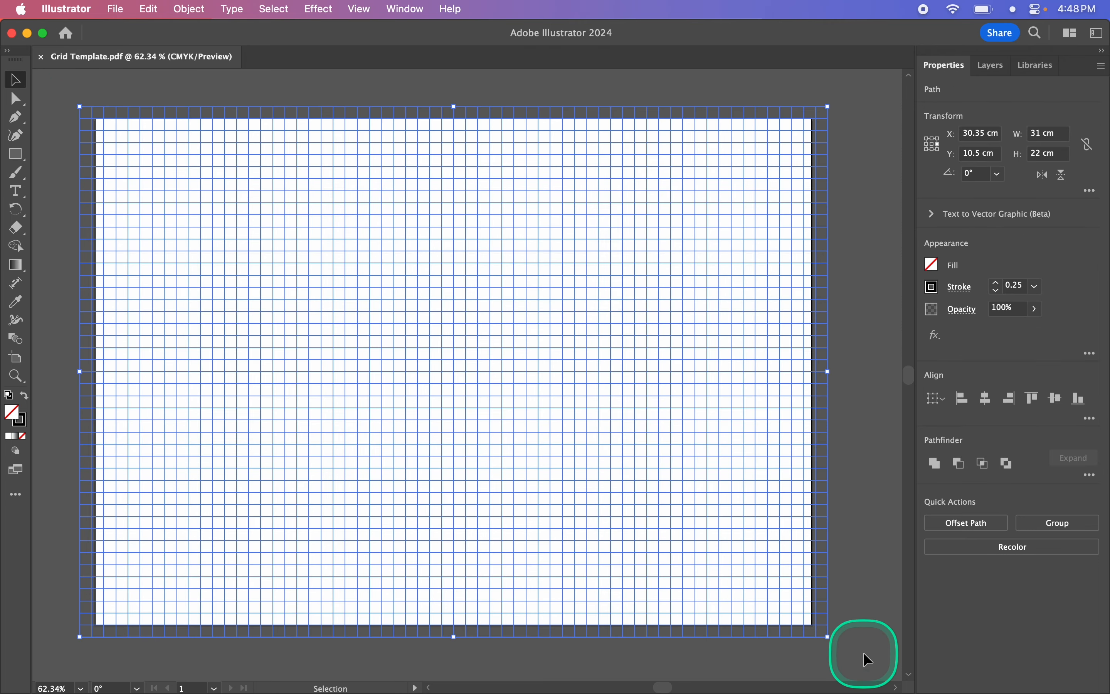
pyautogui.click(964, 289)
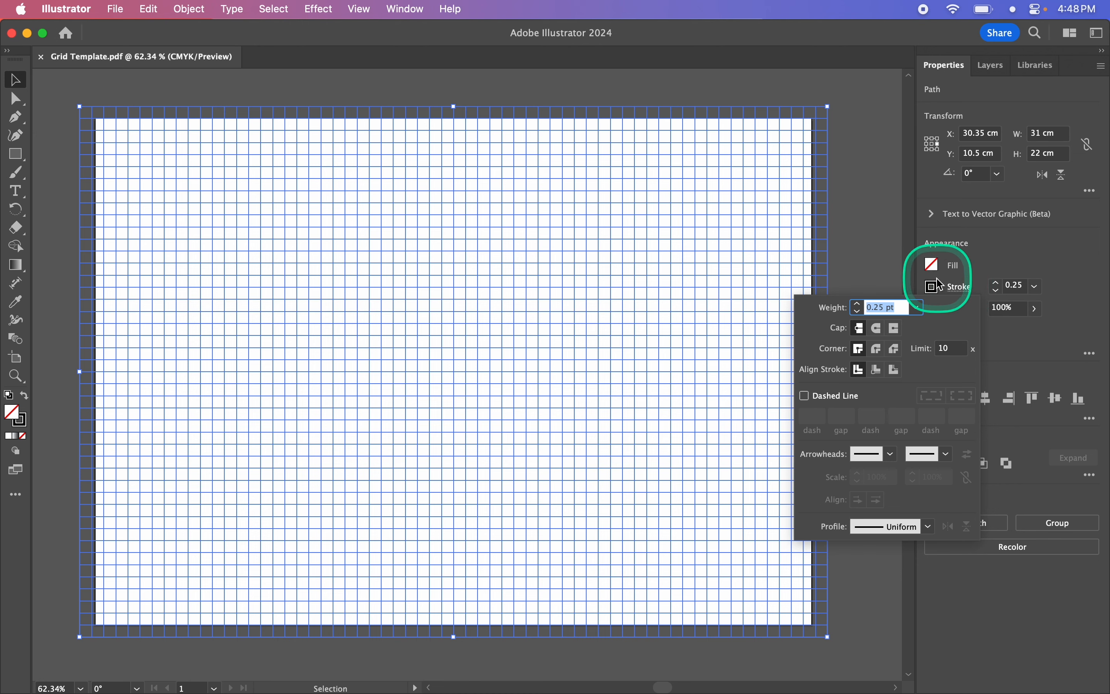
pyautogui.click(820, 397)
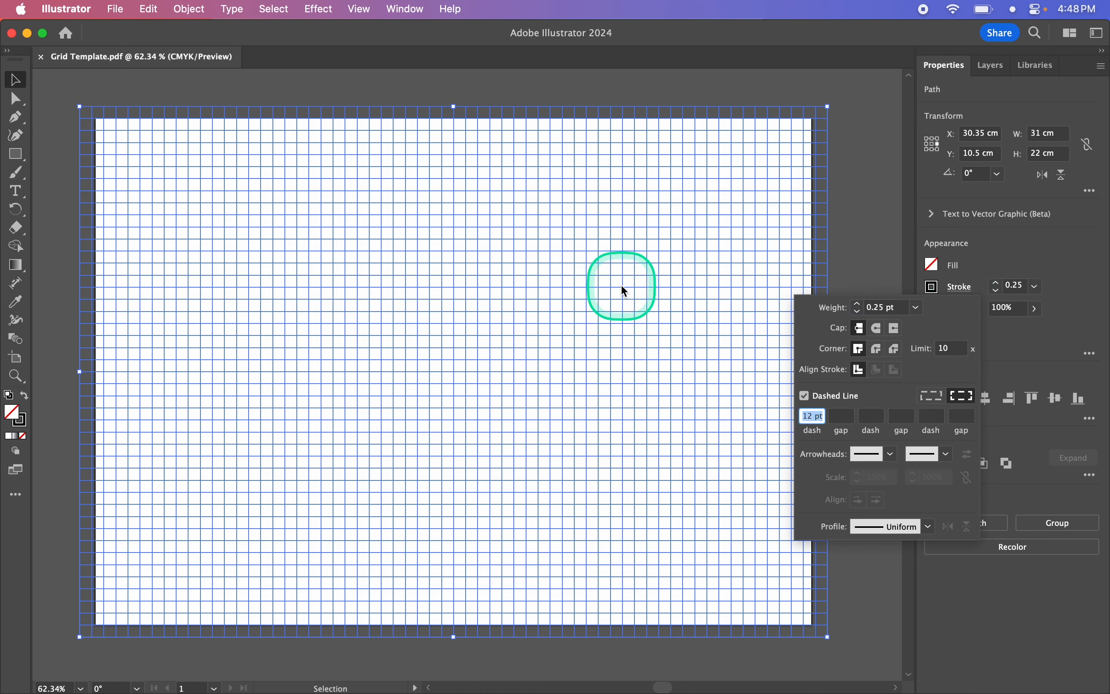
# - Set the stroke weight of the dashed grid to 2 pt
pyautogui.click(996, 282)
pyautogui.click(996, 282)
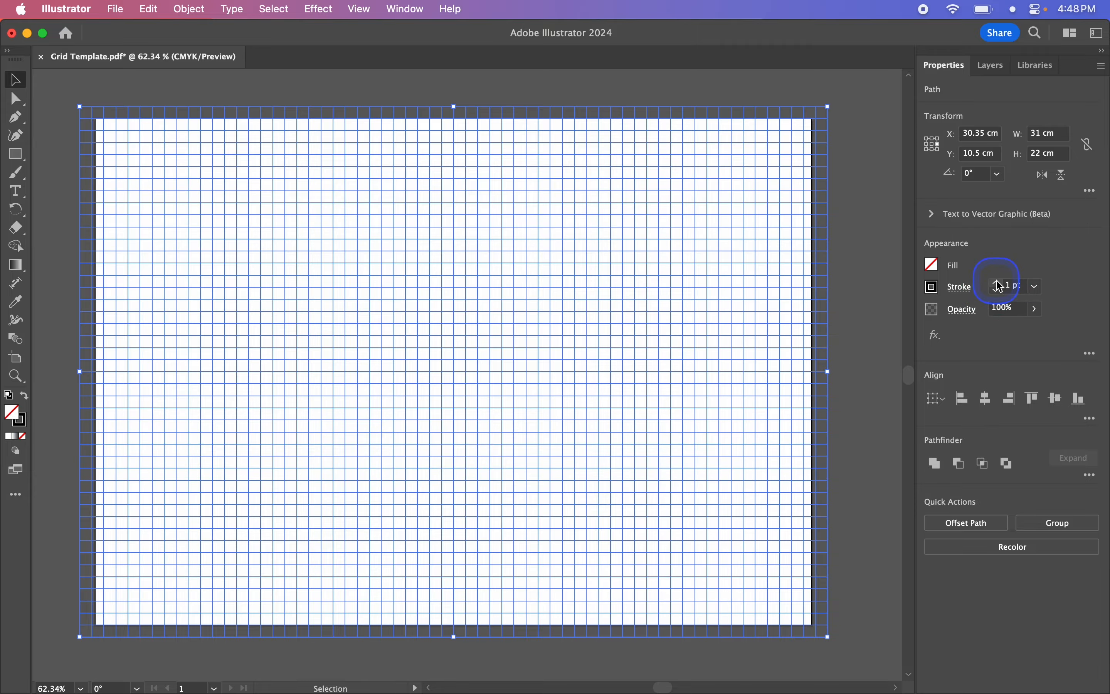
pyautogui.click(997, 281)
pyautogui.click(997, 282)
pyautogui.click(995, 285)
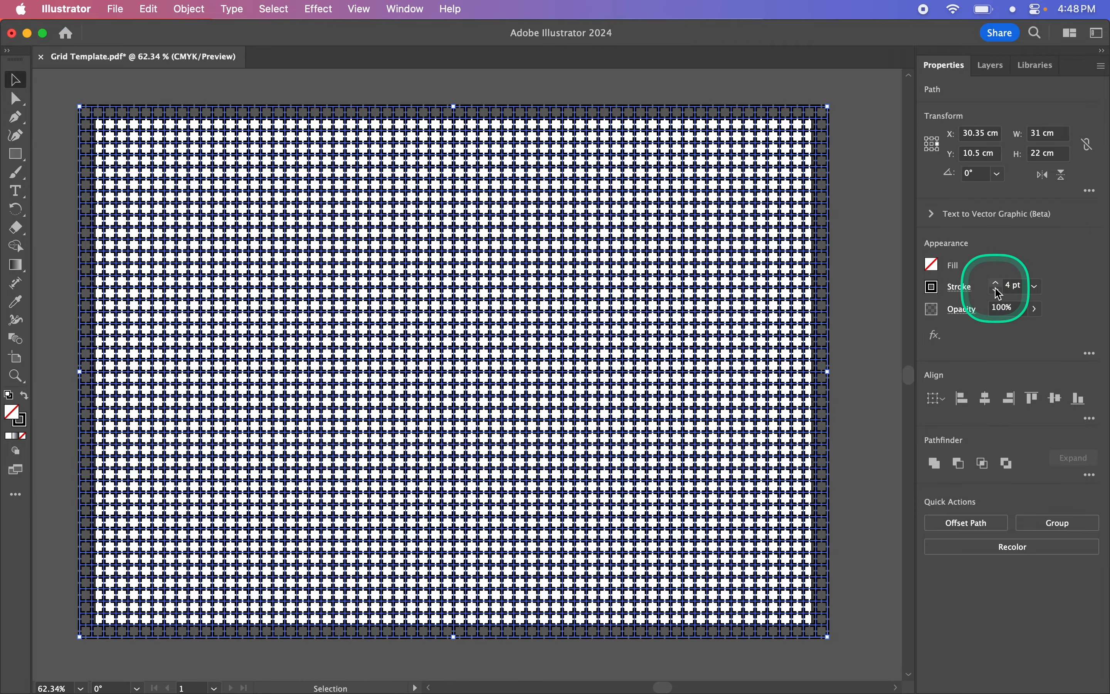
pyautogui.click(995, 289)
pyautogui.click(996, 290)
# - Shorten the dashes of the selected grid's stroke to 6 pt, leaving the gap value empty
pyautogui.scroll(6, 627, 277)
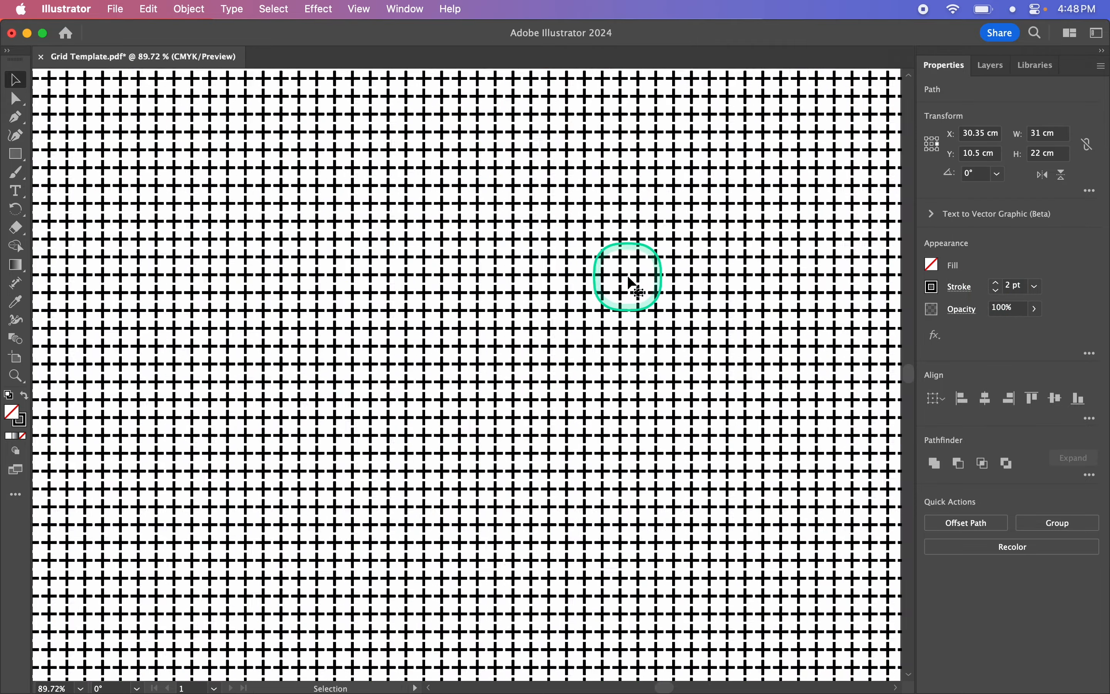
pyautogui.scroll(1, 627, 275)
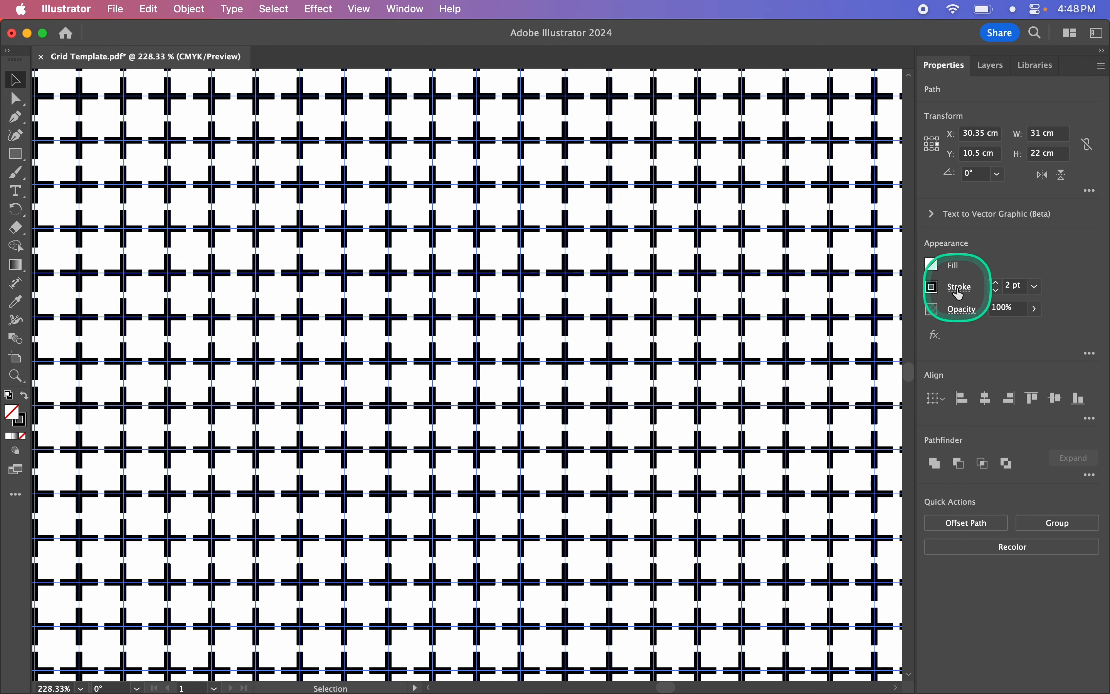
pyautogui.click(963, 289)
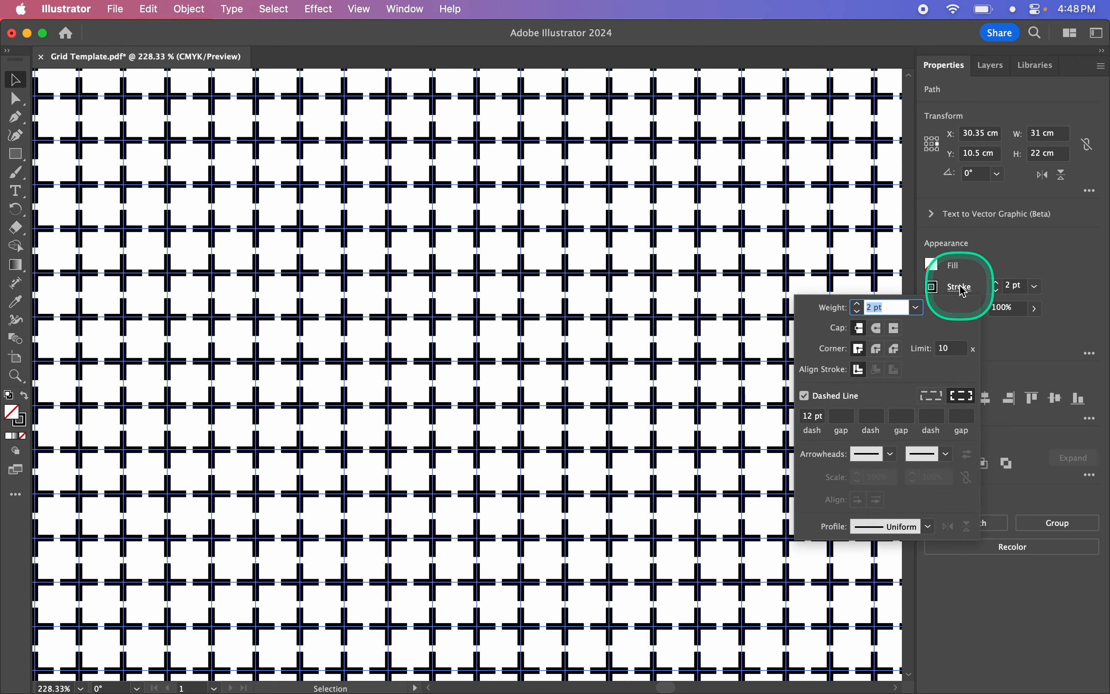
pyautogui.click(813, 417)
pyautogui.doubleClick(813, 417)
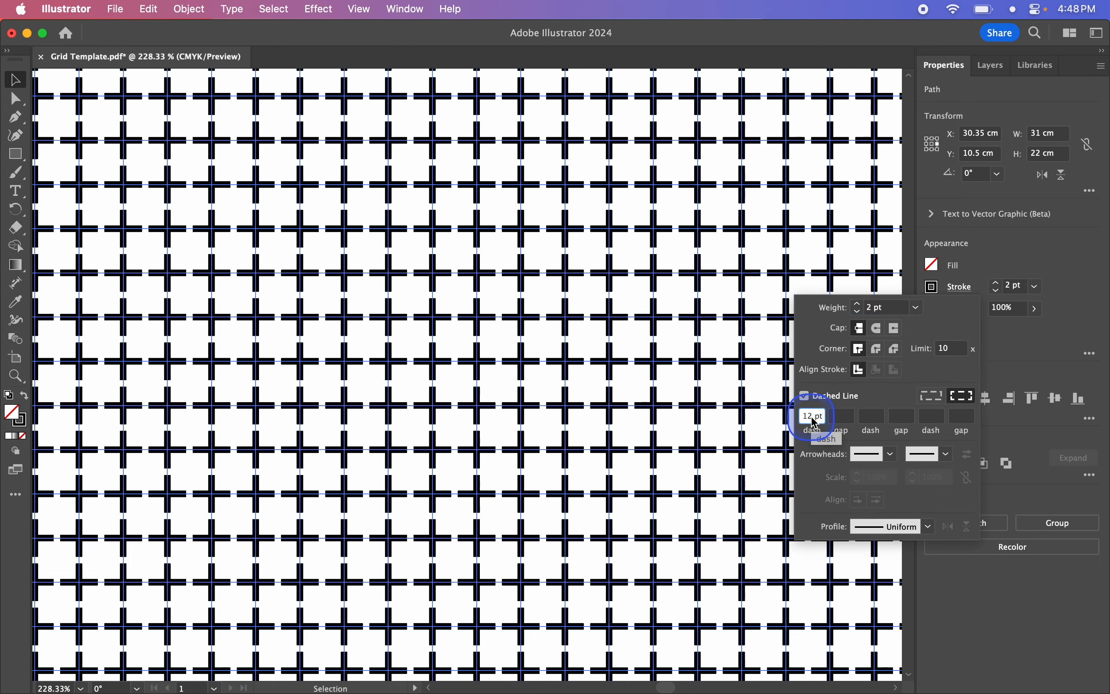
pyautogui.write('6')
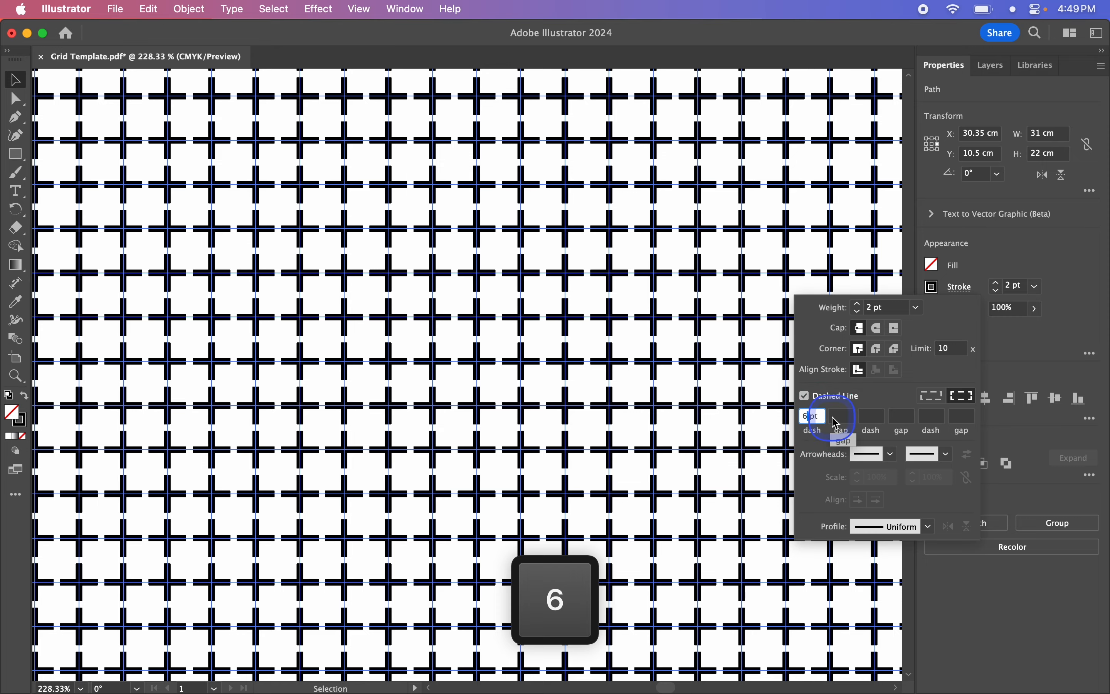
pyautogui.click(842, 417)
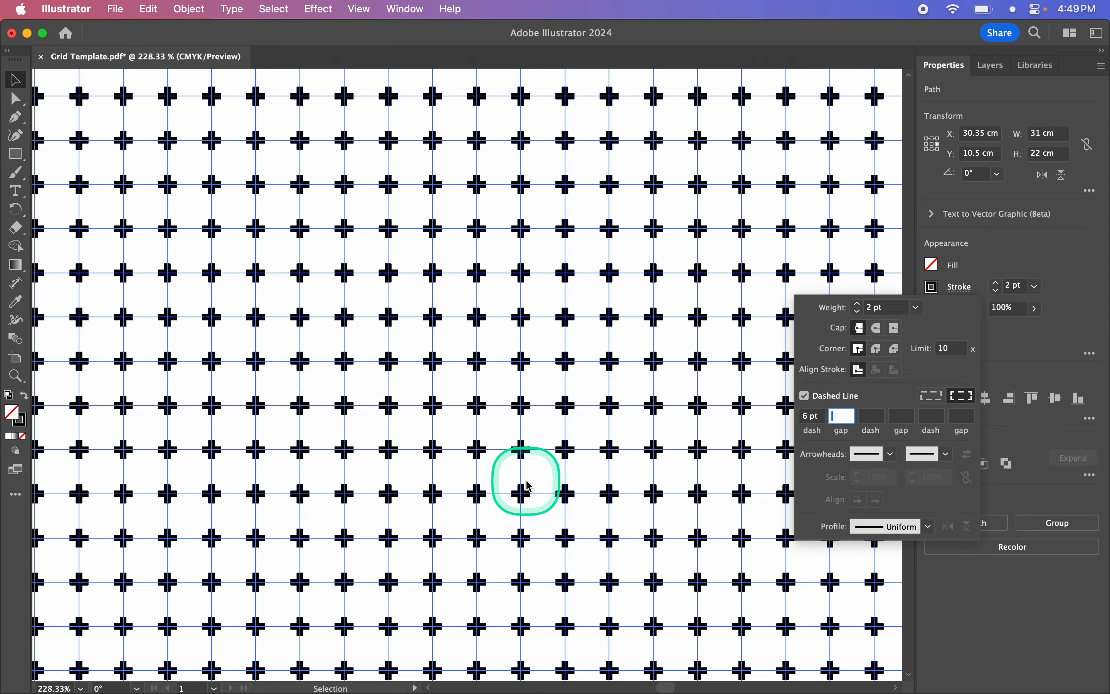
# - Reduce the stroke weight of the dashed grid to 0.5 pt
pyautogui.click(997, 290)
pyautogui.click(997, 289)
pyautogui.click(996, 289)
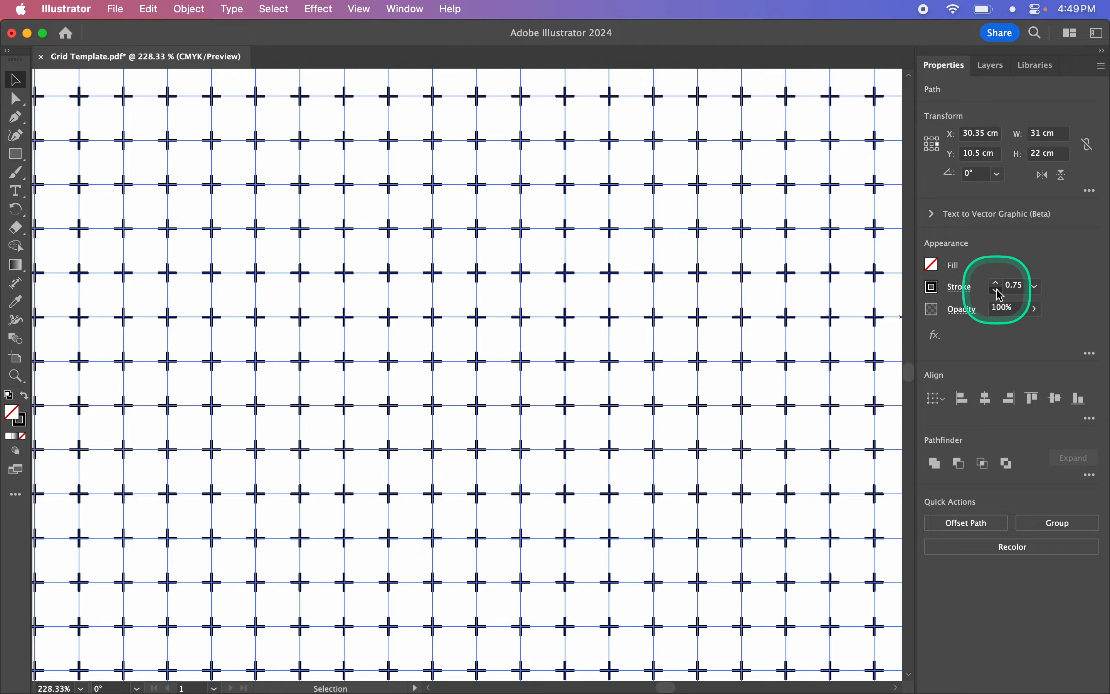
pyautogui.click(996, 289)
pyautogui.press('super+0')
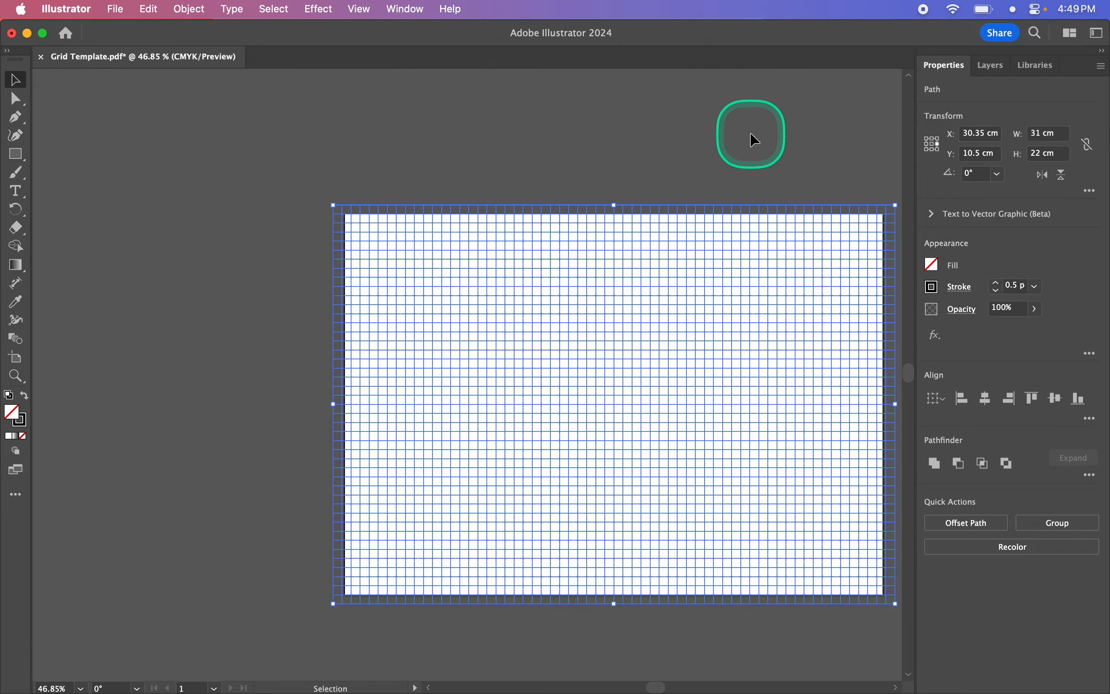
# - Deselect the grid and examine its cross pattern up close and across the whole artboard
pyautogui.click(685, 179)
pyautogui.scroll(5, 662, 335)
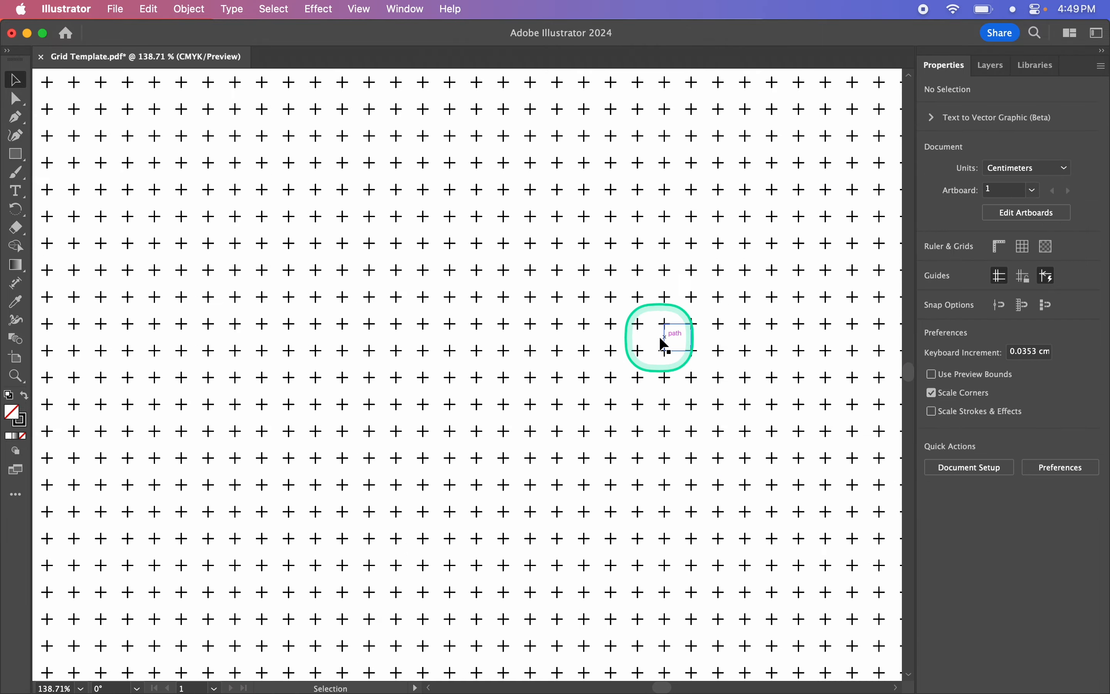
pyautogui.scroll(-3, 473, 321)
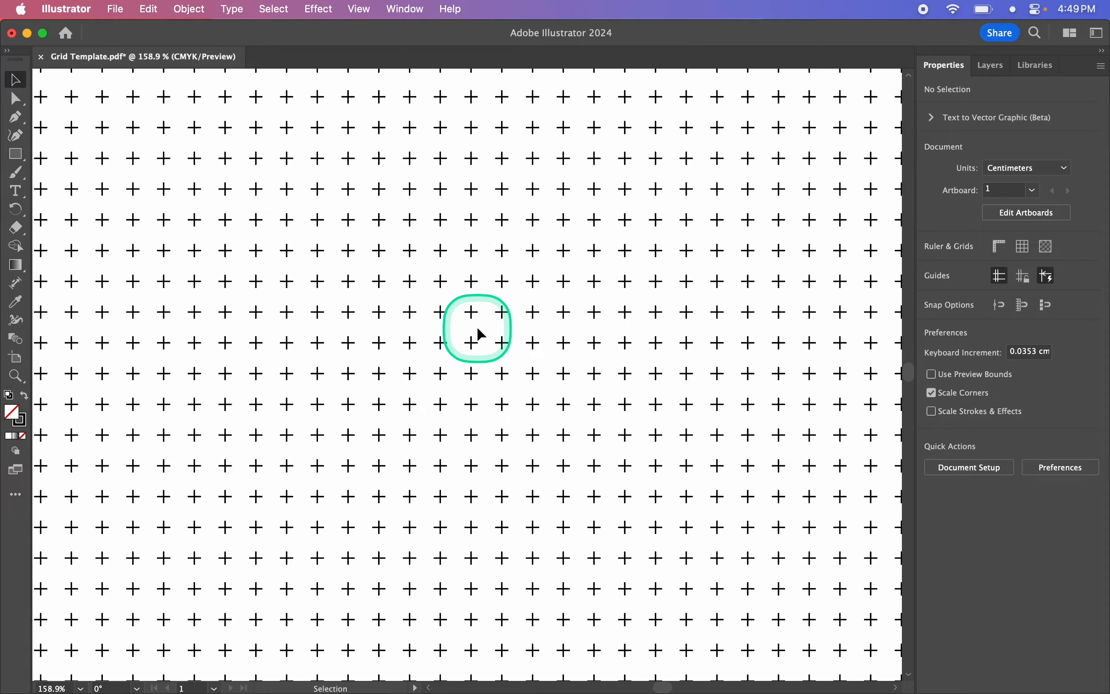
pyautogui.scroll(-4, 501, 333)
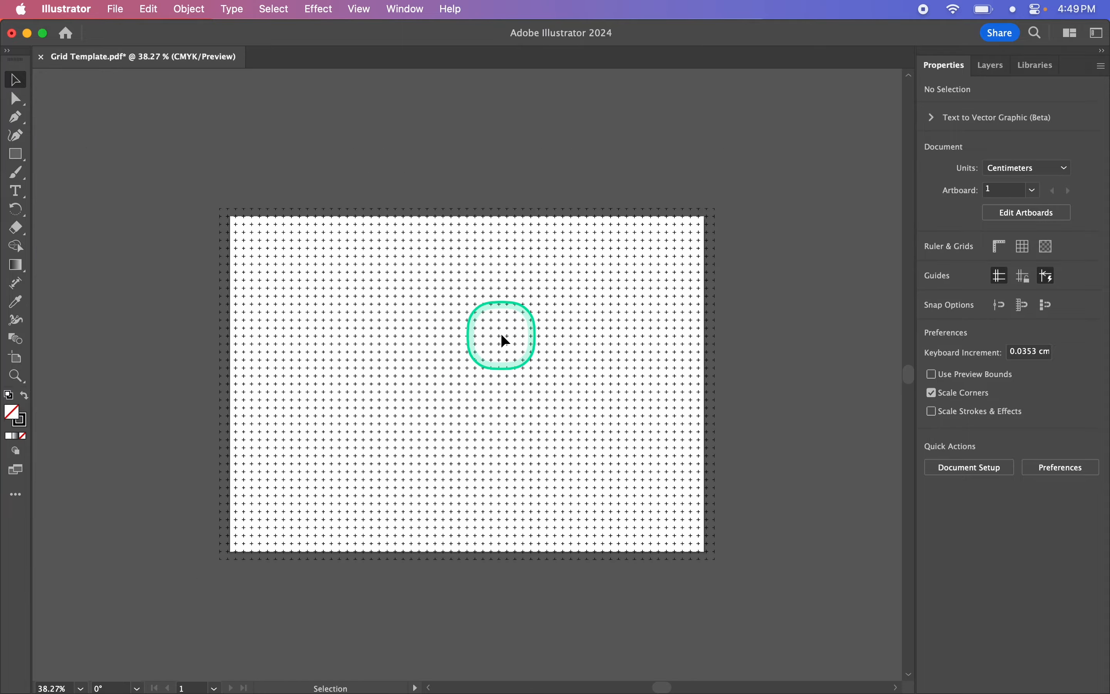
pyautogui.scroll(2, 501, 333)
pyautogui.scroll(-3, 803, 348)
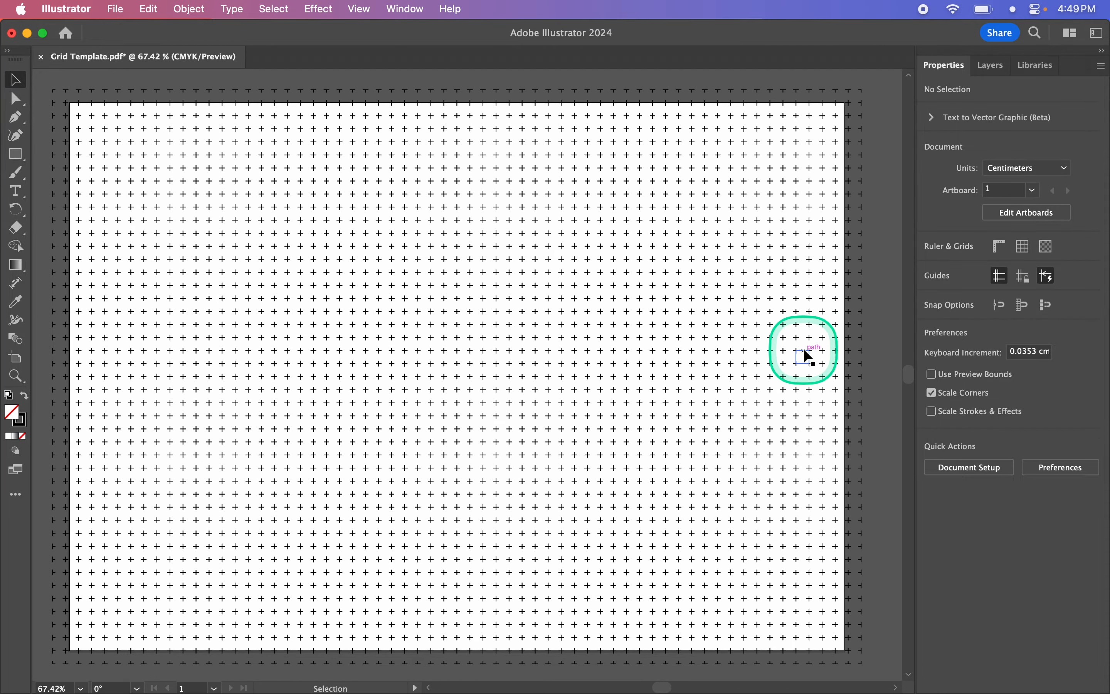
pyautogui.hscroll(2, 894, 324)
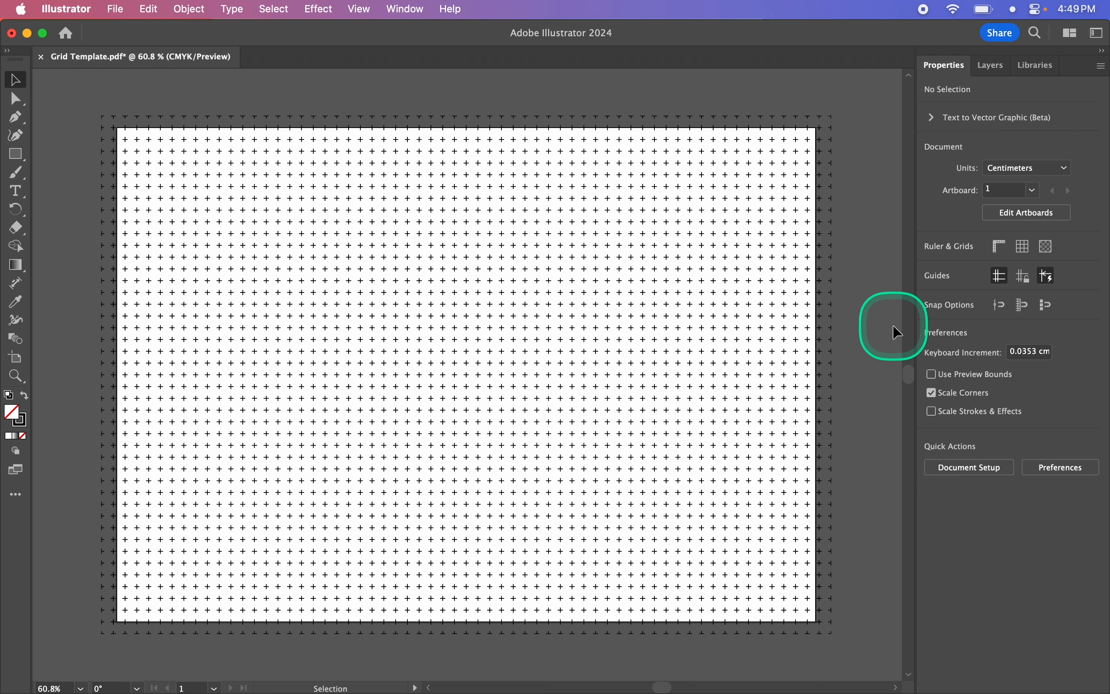